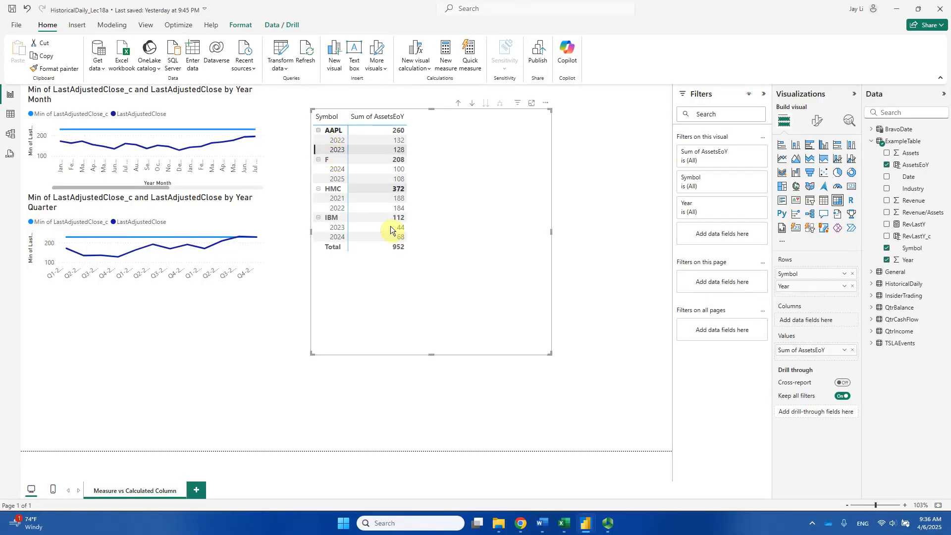
- Switch to the Excel workbook, highlight the AAPL 2023 rows 6 to 9, and compare them with the Power BI matrix
left_click(565, 523)
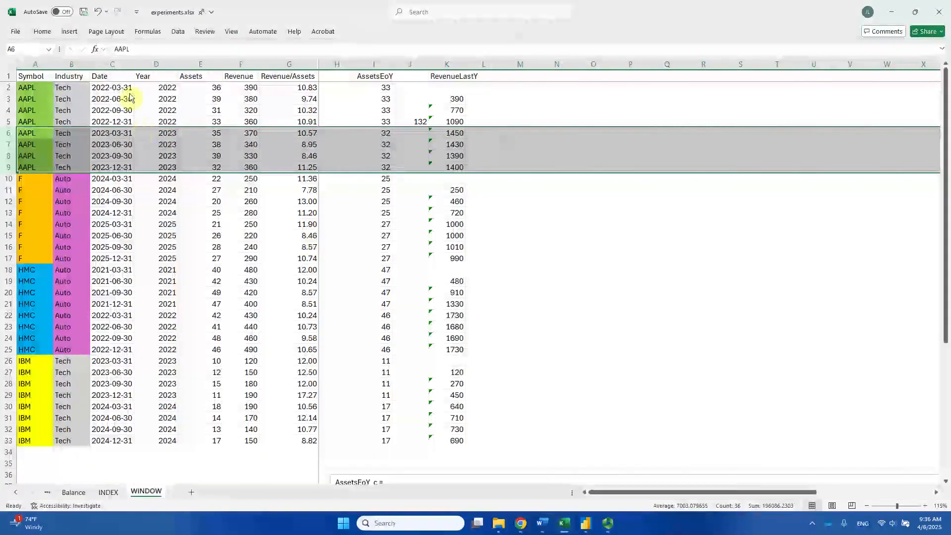
left_click(111, 144)
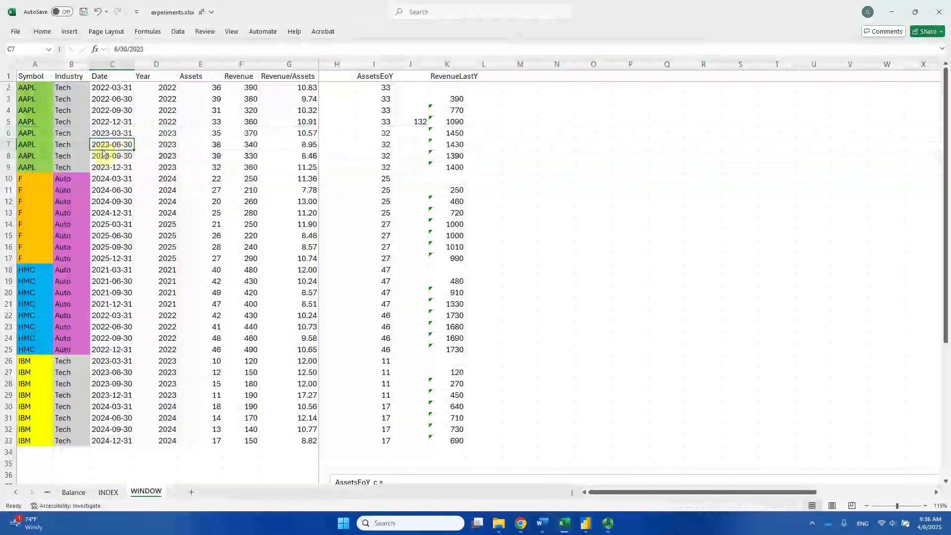
left_click(8, 133)
left_click_drag(8, 147, 10, 169)
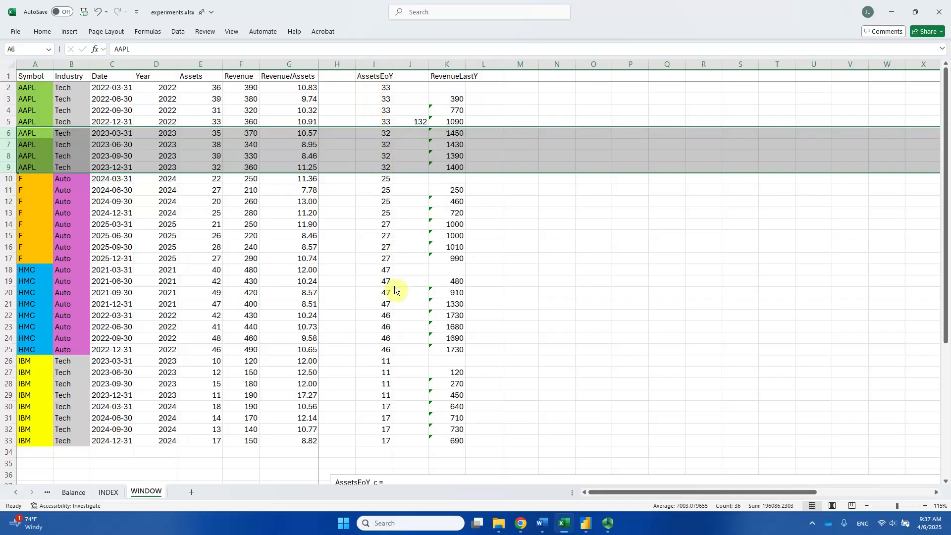
key("alt+Tab")
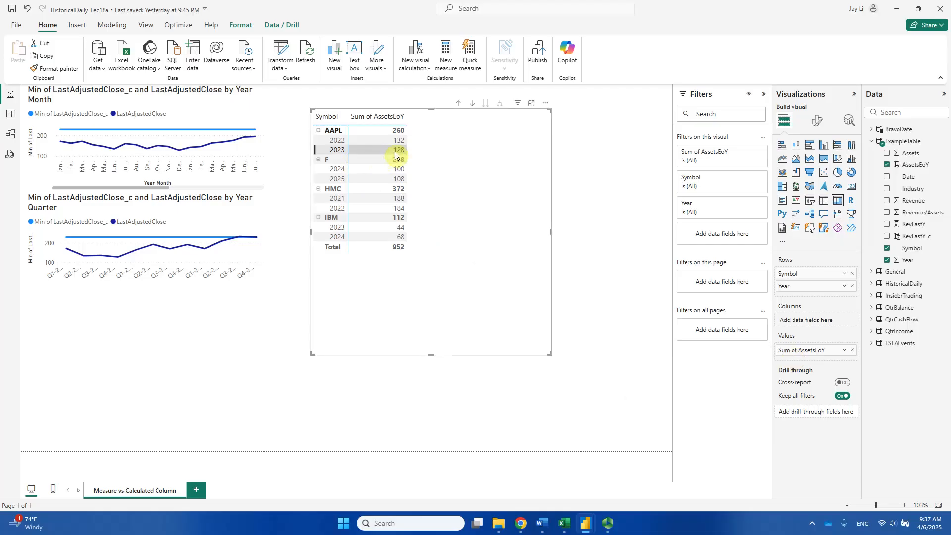
- In Excel, enter a SUM formula in J9 that totals the AAPL 2023 AssetsEoY values in I6:I9
key("alt+Tab")
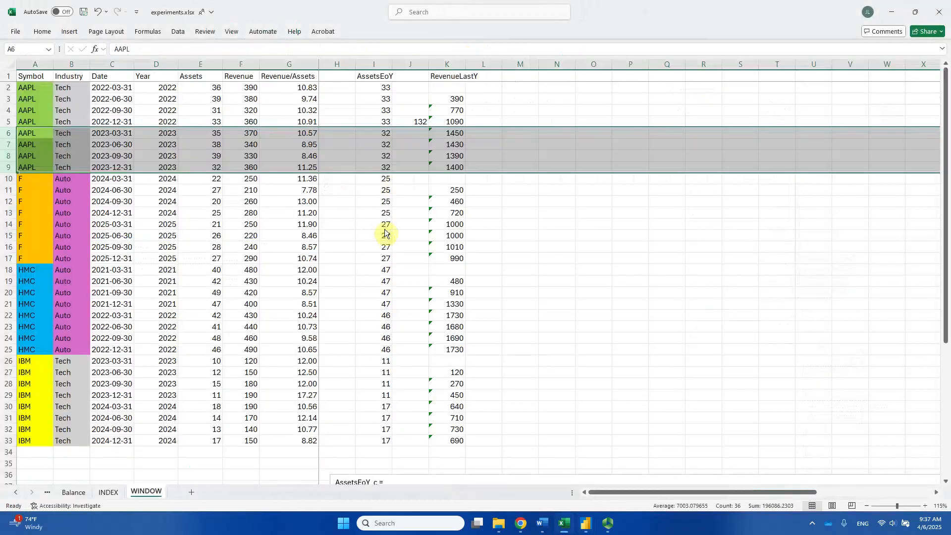
left_click(415, 168)
type("=sum(")
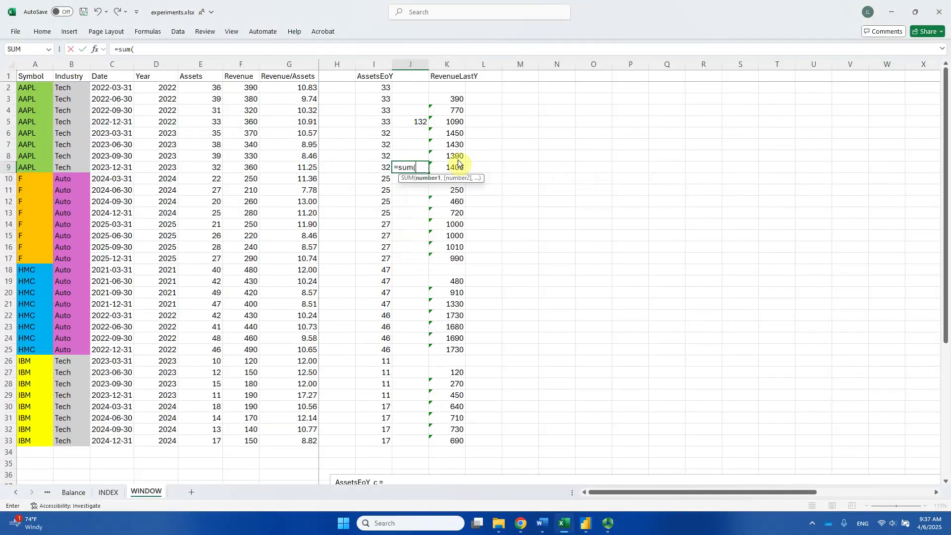
left_click_drag(382, 134, 380, 168)
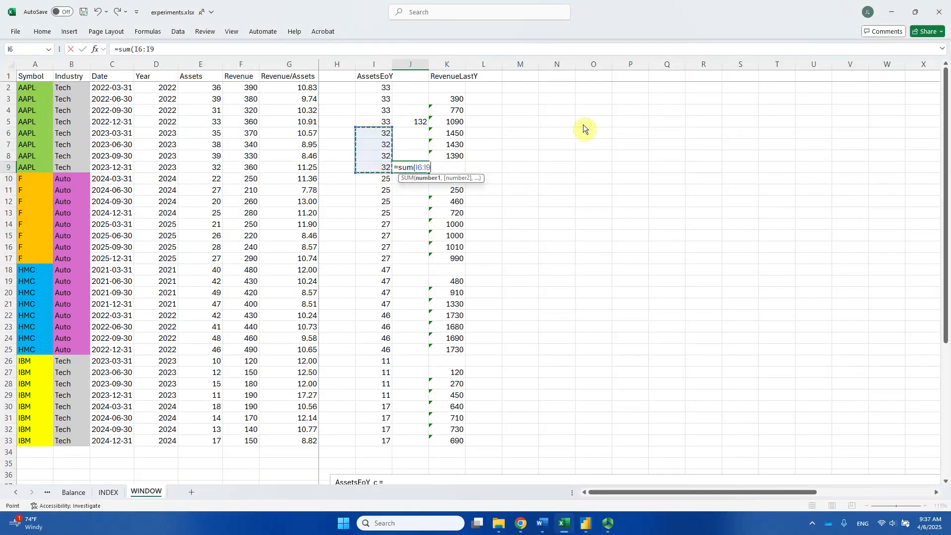
key("Return")
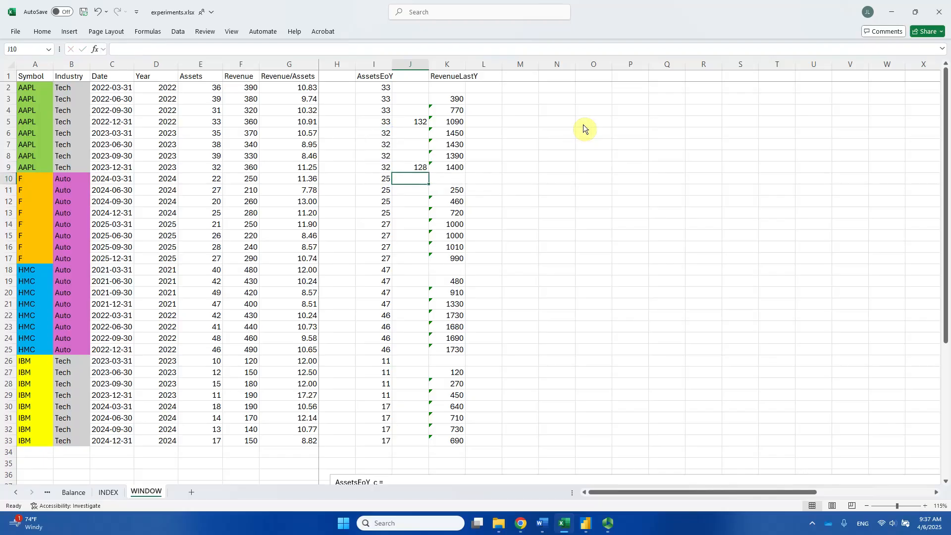
- Check the AAPL 2023 sum in the Power BI matrix against rows 6 to 9 in Excel
key("alt+Tab")
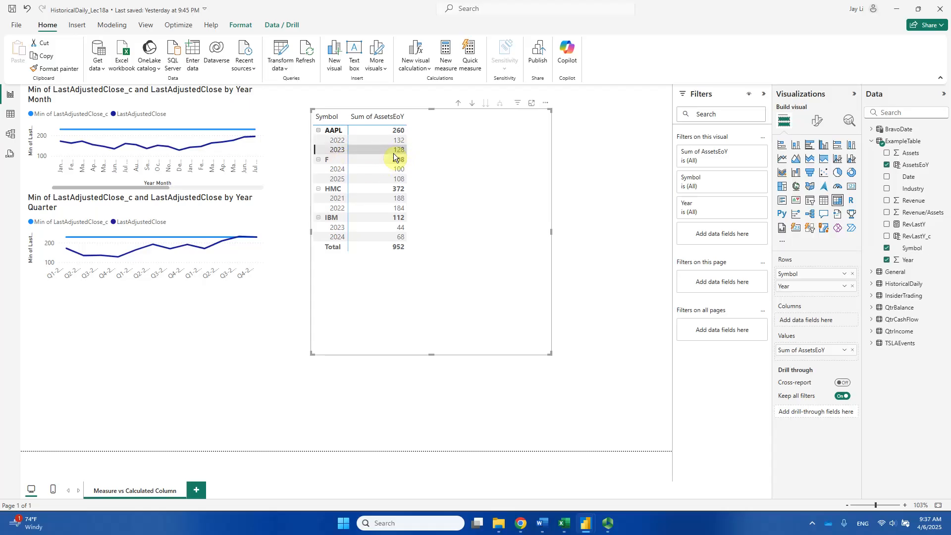
key("alt+Tab")
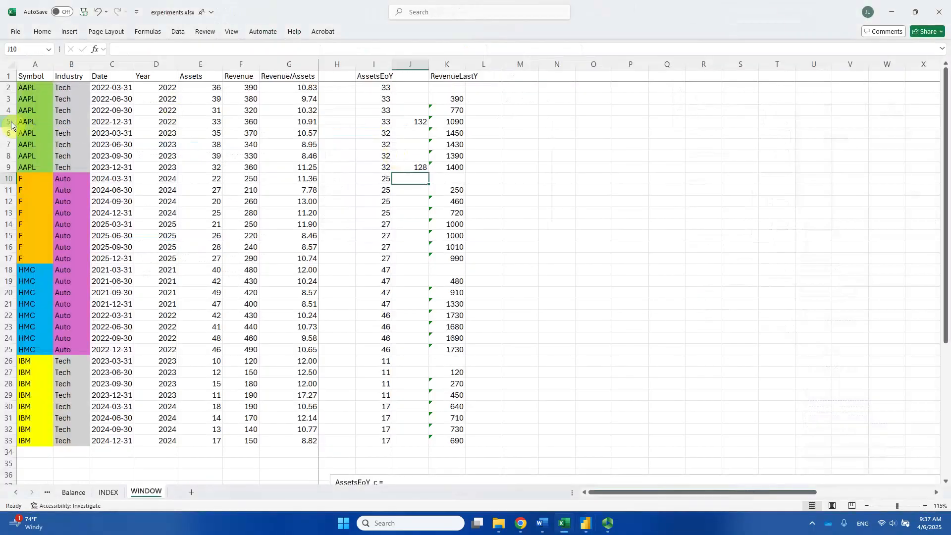
left_click_drag(9, 132, 6, 168)
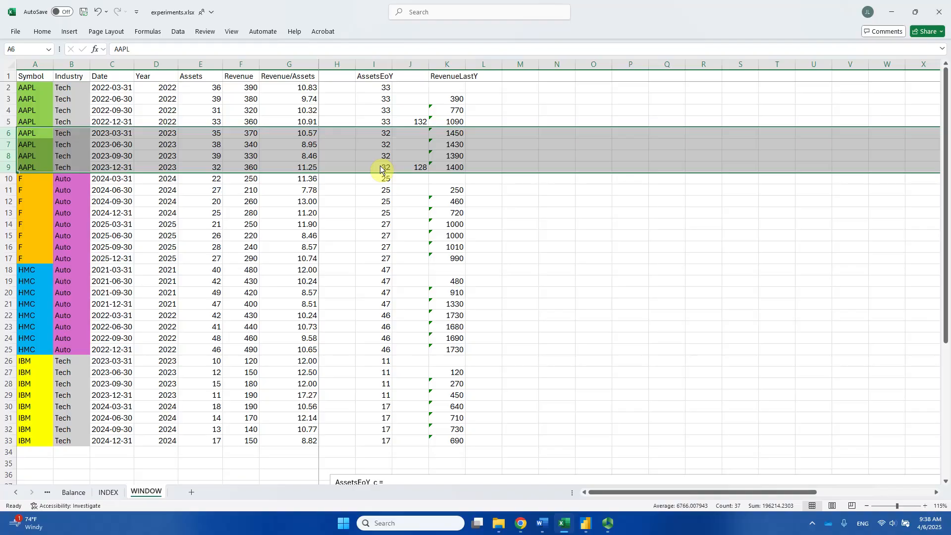
key("alt+Tab")
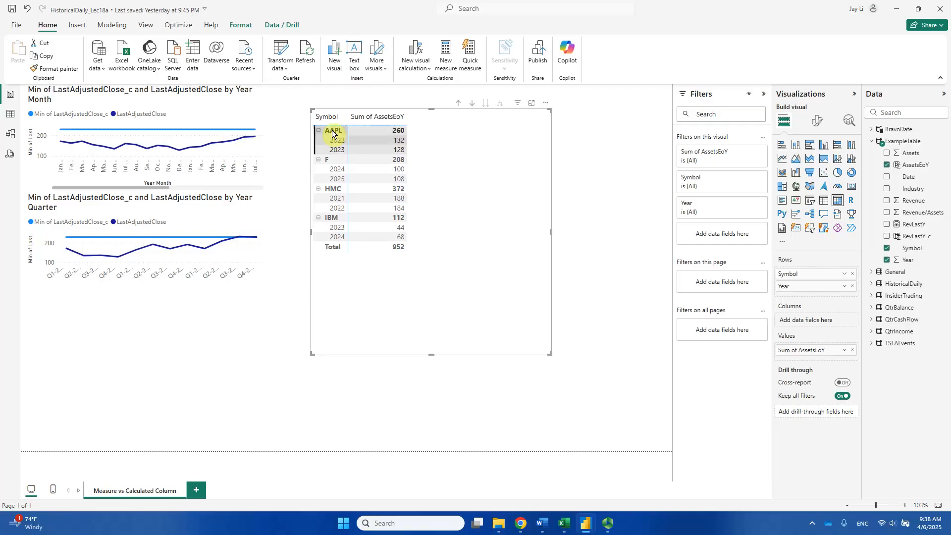
- Examine the AAPL total in the Power BI matrix and highlight all AAPL rows 2 to 9 in Excel for comparison
left_click(358, 131)
left_click(469, 144)
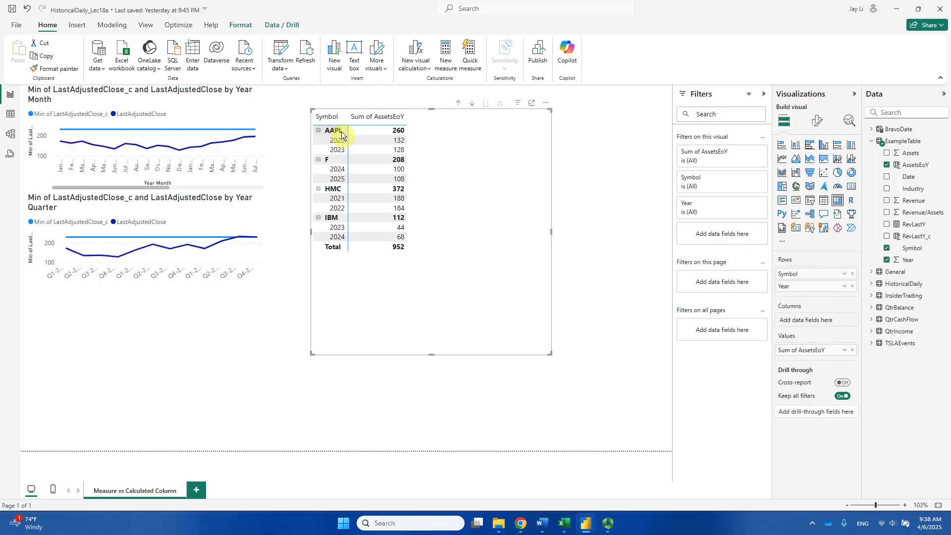
key("alt+Tab")
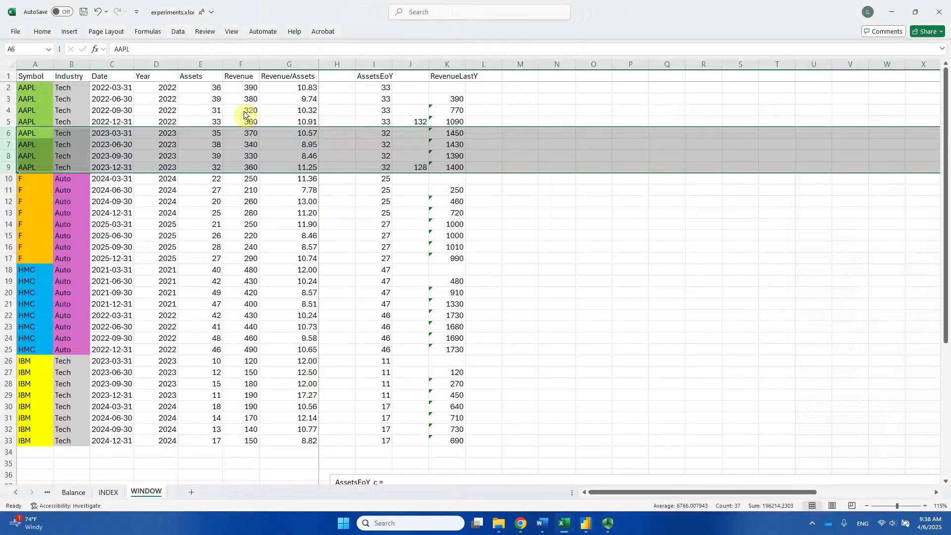
left_click_drag(5, 89, 5, 168)
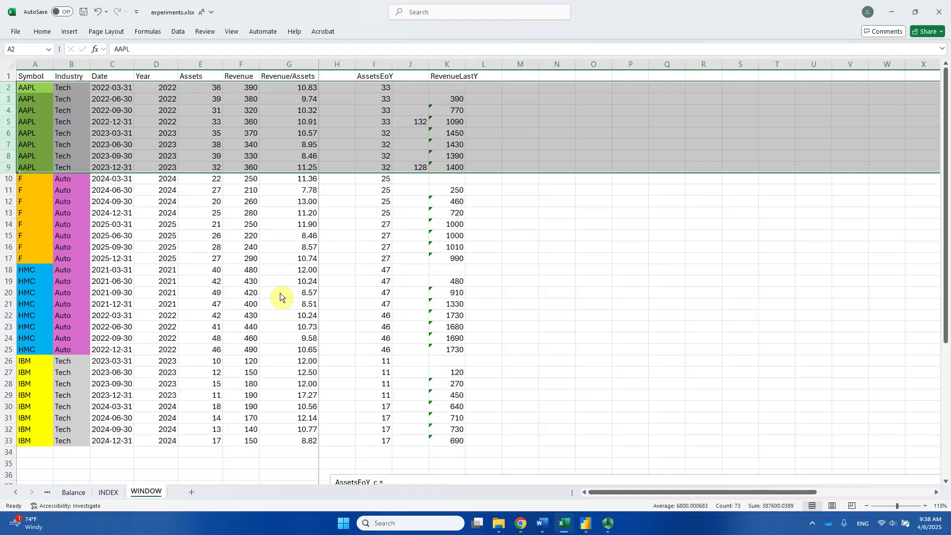
key("alt+Tab")
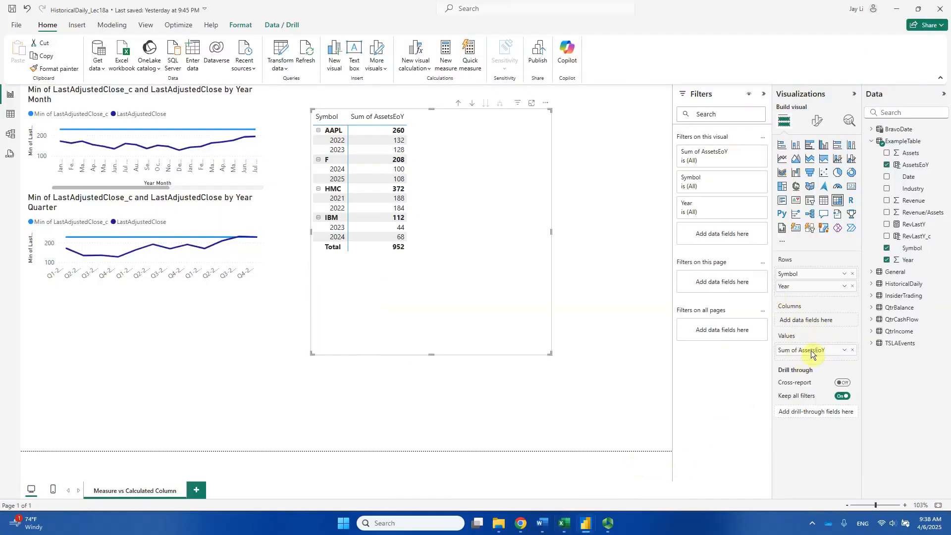
key("alt+Tab")
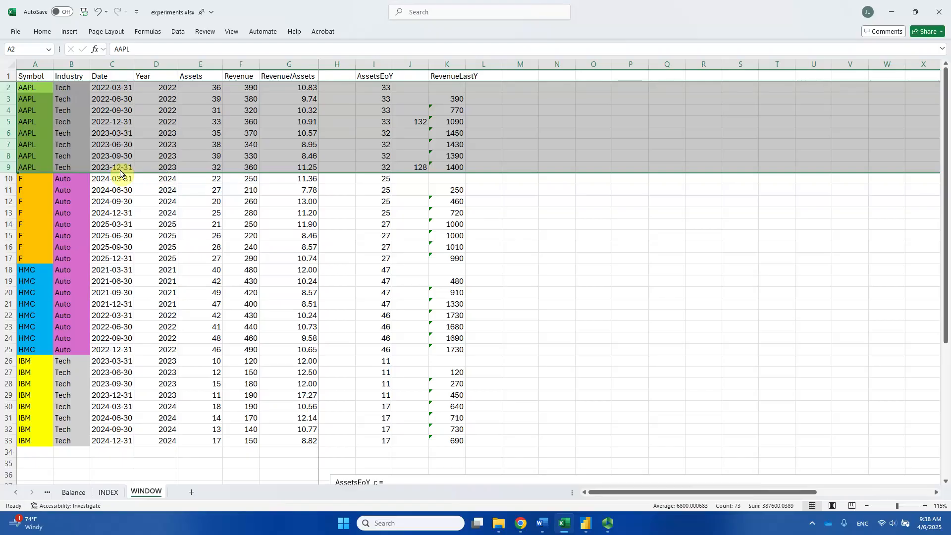
key("alt+Tab")
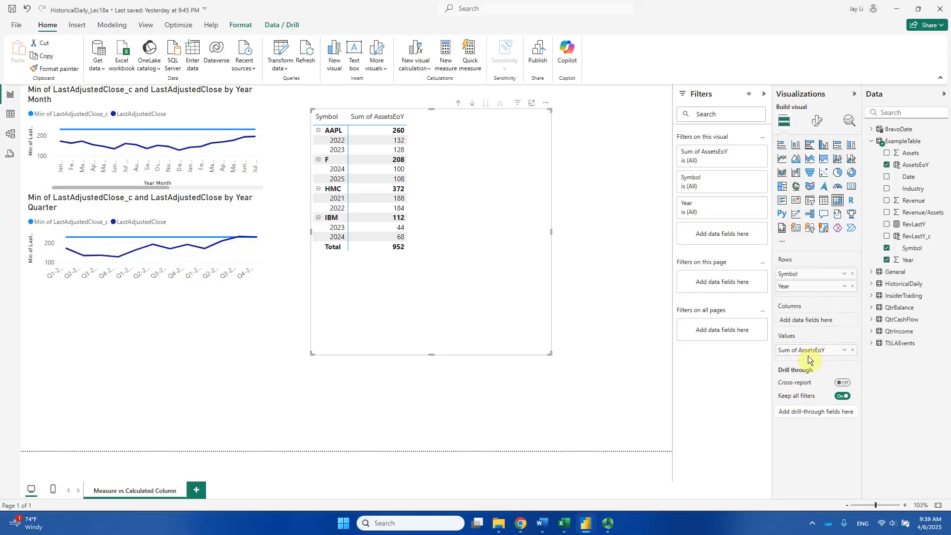
- In Excel, enter a SUM formula in N9 that totals all AAPL AssetsEoY values in I2:I9
key("alt+Tab")
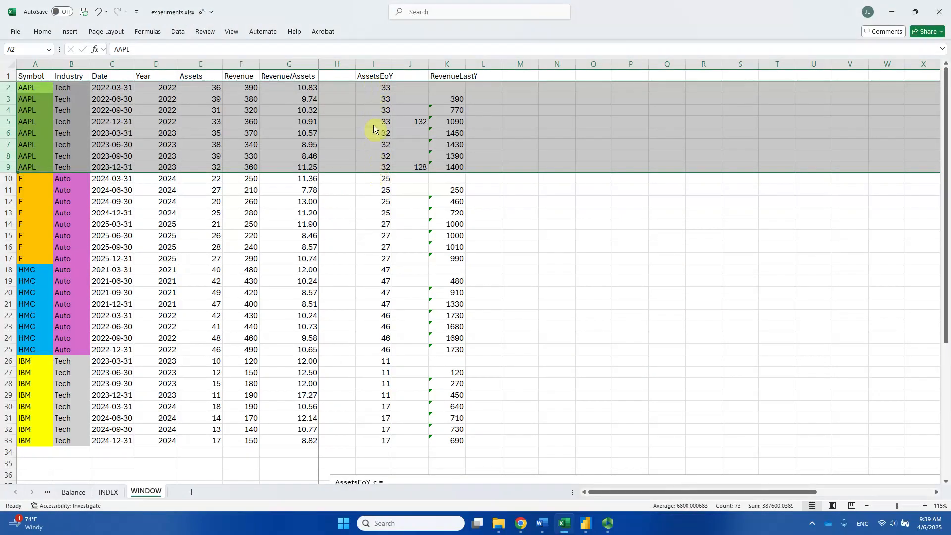
left_click(563, 168)
type("=sum(")
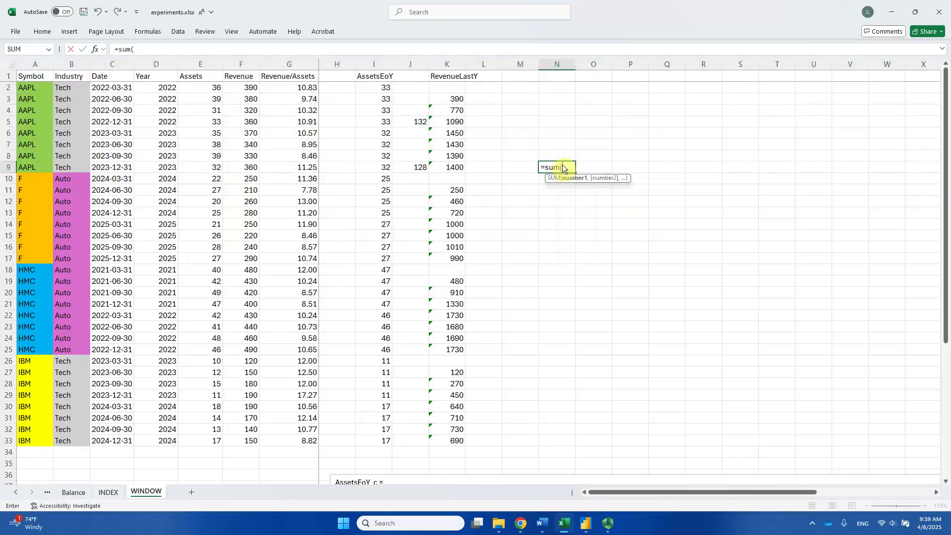
left_click_drag(385, 88, 376, 168)
key("ctrl+Return")
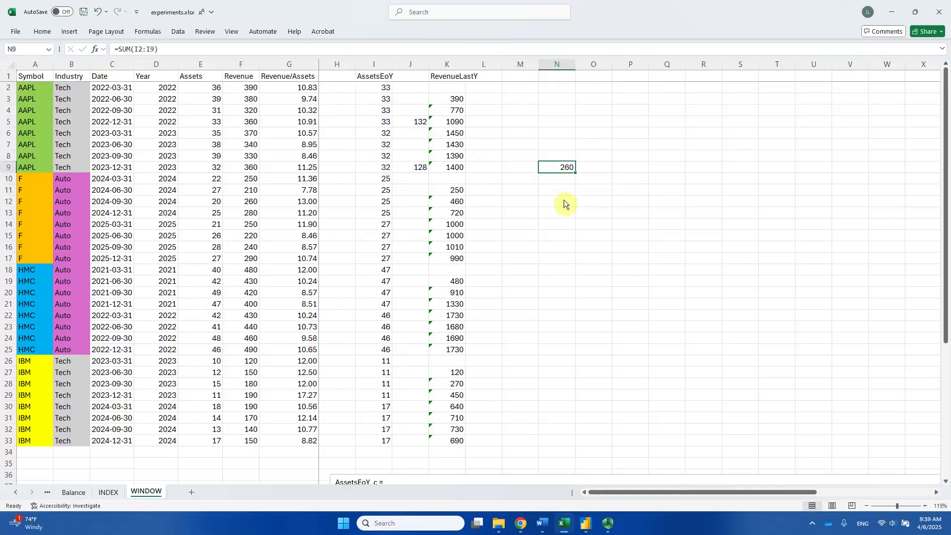
- Compare the AAPL total in the Power BI matrix with Excel rows 2 to 9 and the formula in N9
key("alt+Tab")
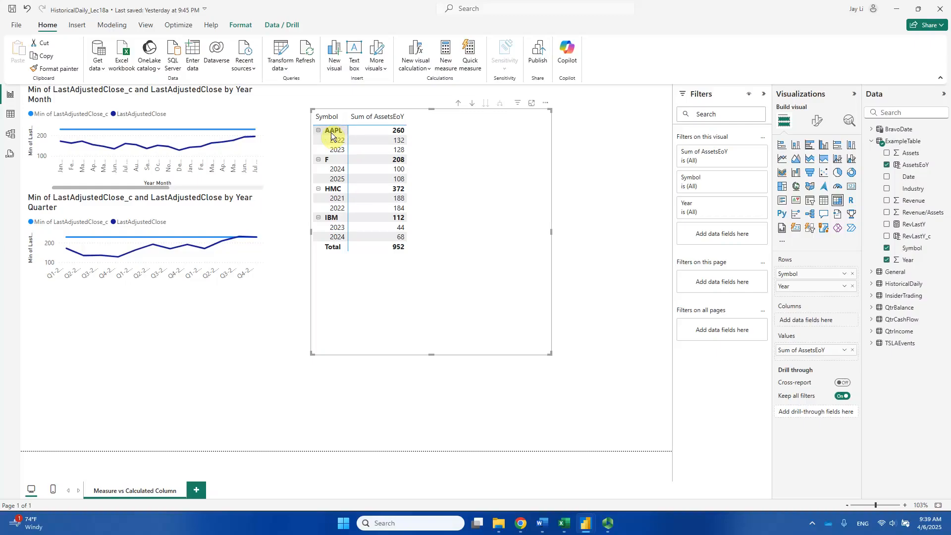
key("alt+Tab")
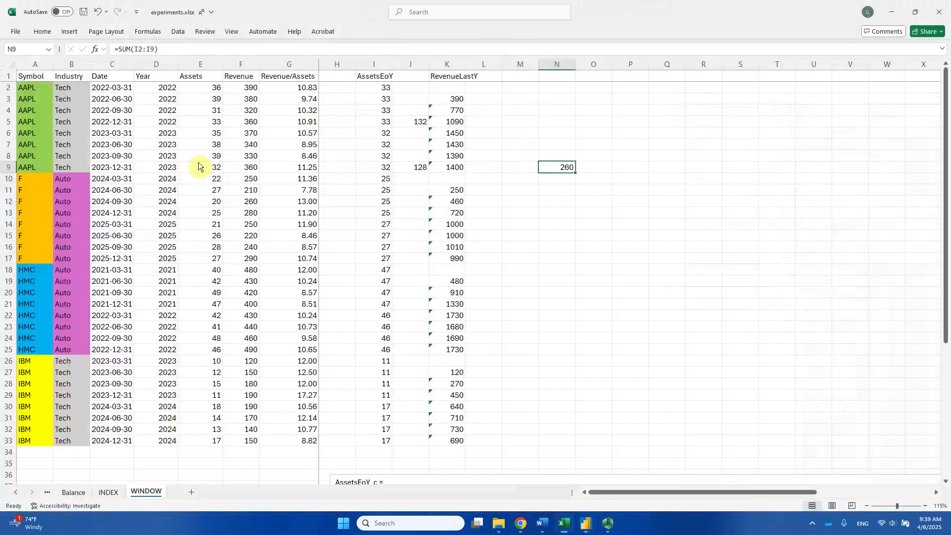
left_click_drag(5, 93, 5, 168)
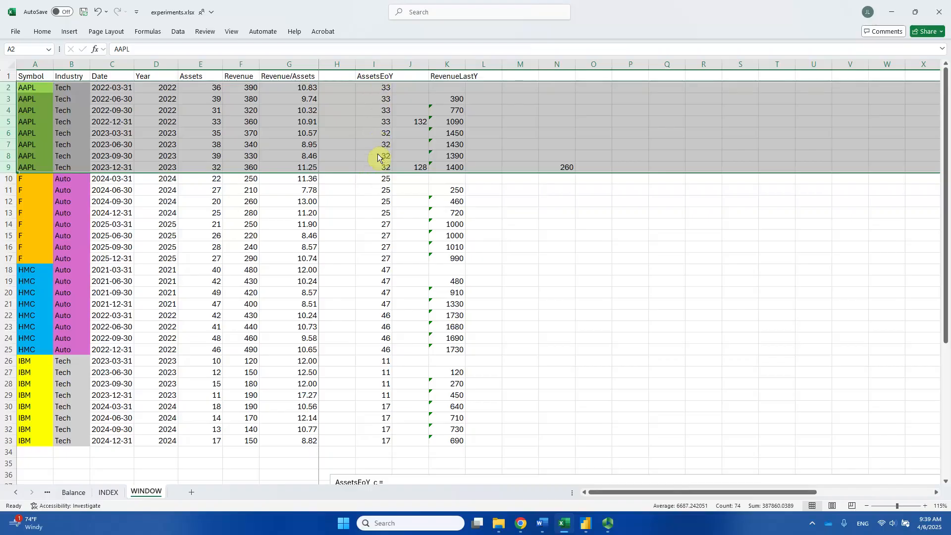
left_click(561, 169)
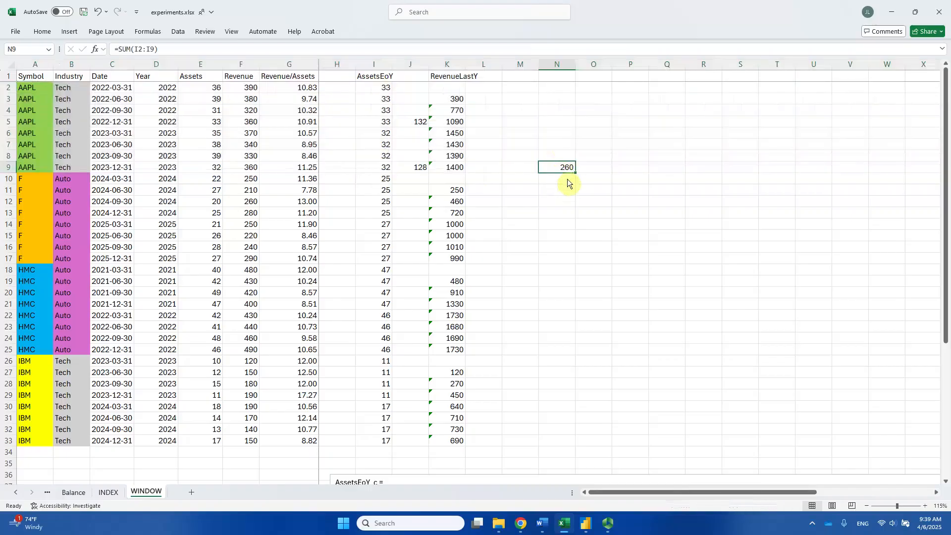
- Switch to Power BI and change the matrix's AssetsEoY aggregation to Average
key("alt+Tab")
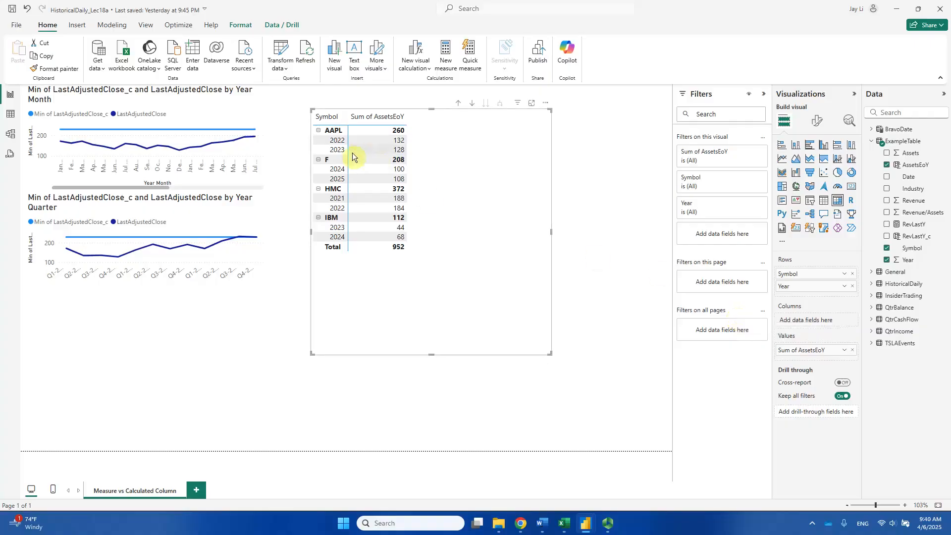
left_click(331, 171)
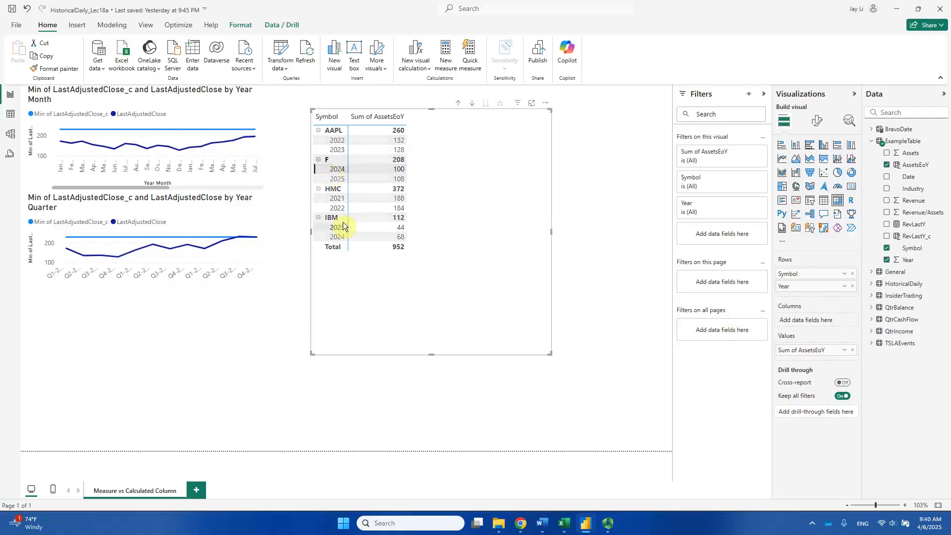
left_click(326, 203)
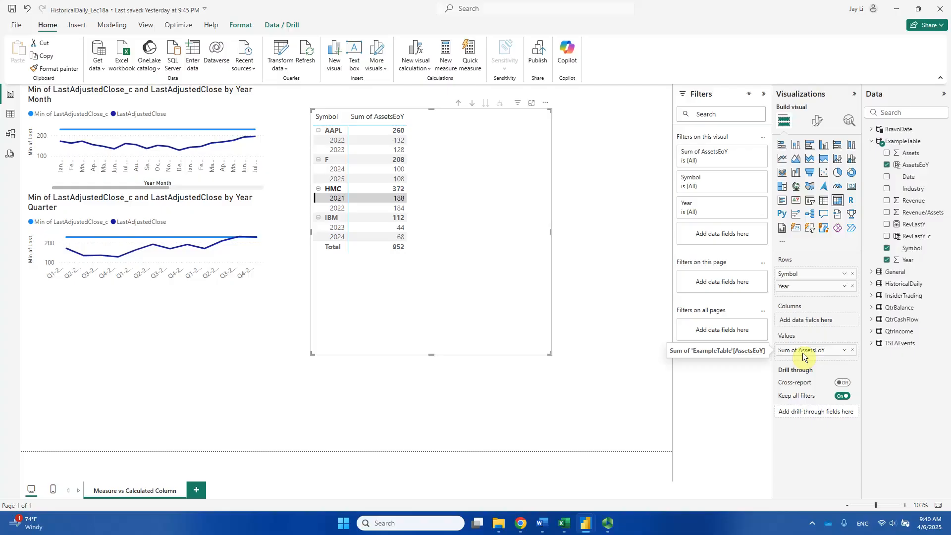
left_click(845, 350)
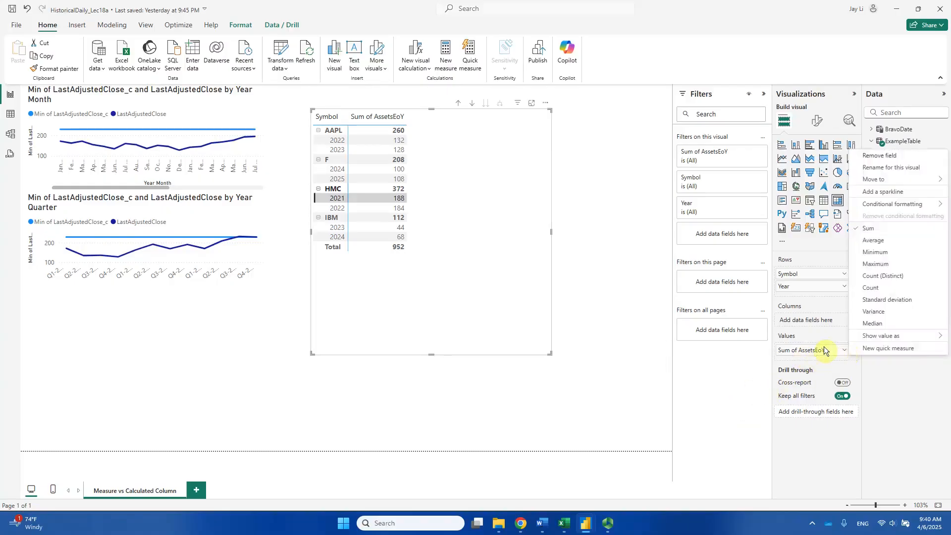
left_click(873, 240)
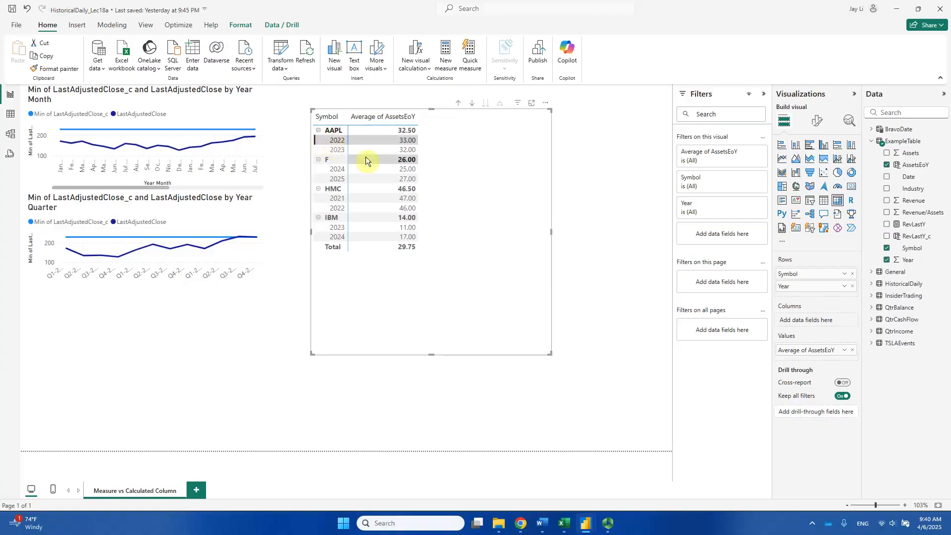
- Compare the matrix's AAPL 2022 average with Excel by highlighting rows 2 to 5 there
key("alt+Tab")
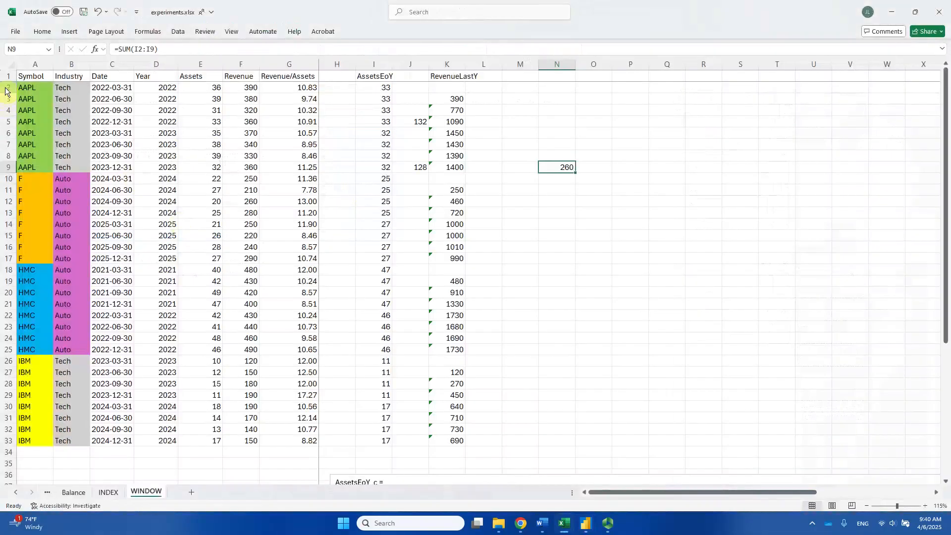
left_click_drag(8, 88, 8, 122)
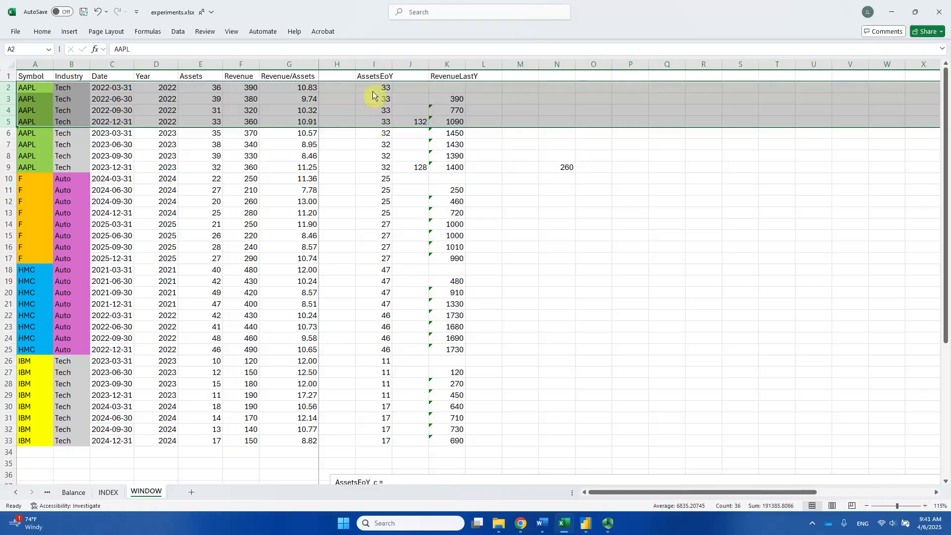
key("alt+Tab")
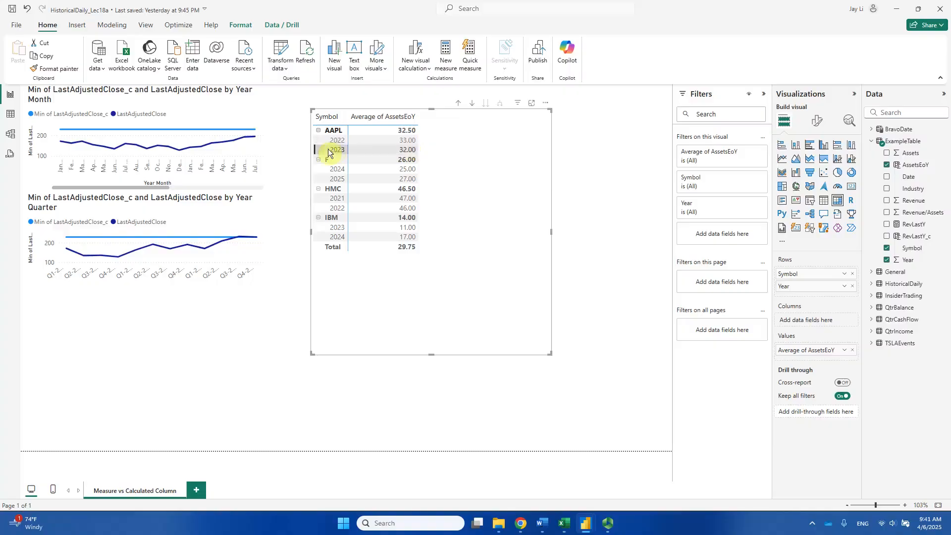
- Highlight the AAPL 2023 rows 6 to 9 in Excel and compare them with the 2023 average in the Power BI matrix
key("alt+Tab")
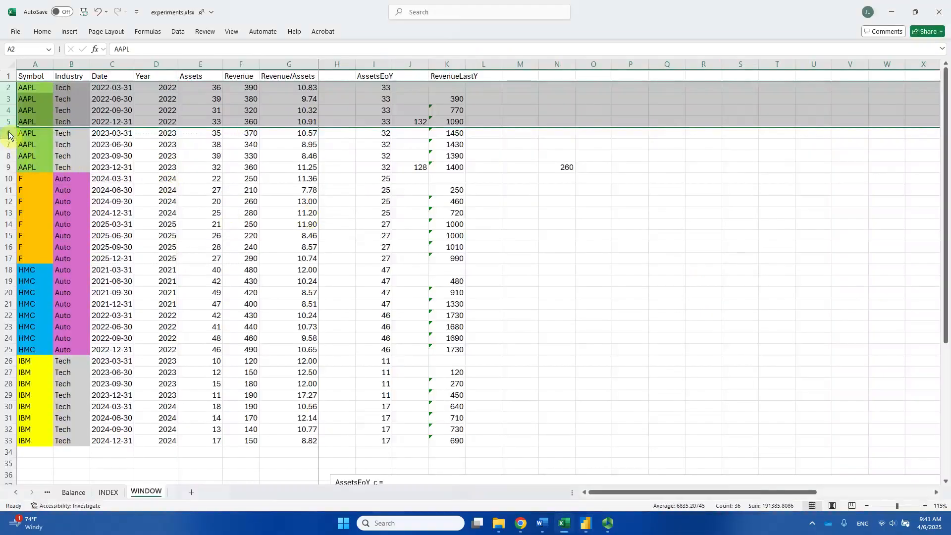
left_click_drag(9, 135, 6, 172)
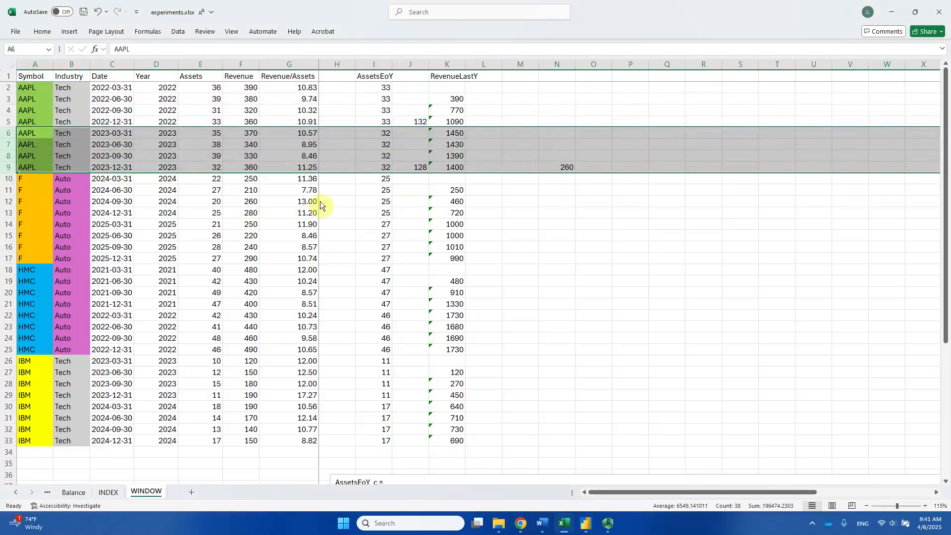
left_click(349, 167)
key("alt+Tab")
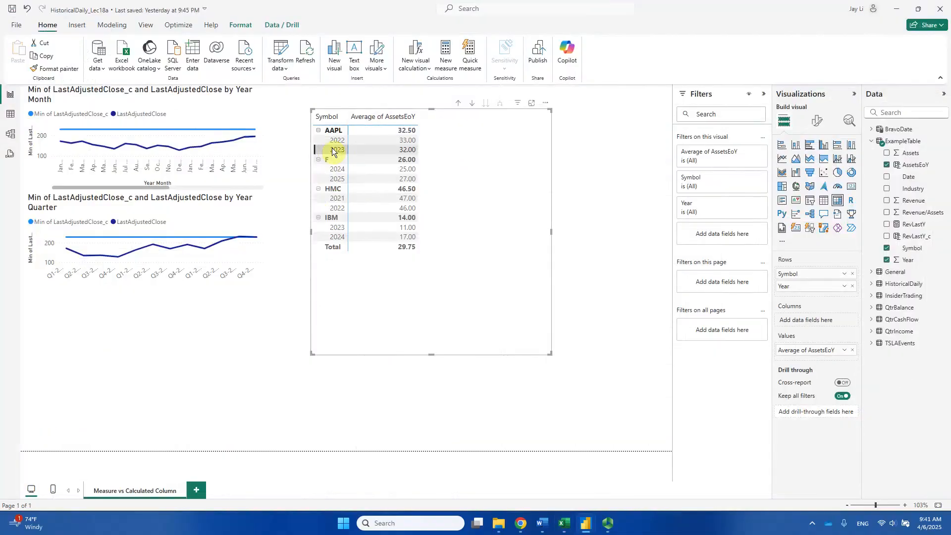
- Compare the overall AAPL average in the Power BI matrix with Excel by highlighting the AAPL rows 2 to 9 there
key("alt+Tab")
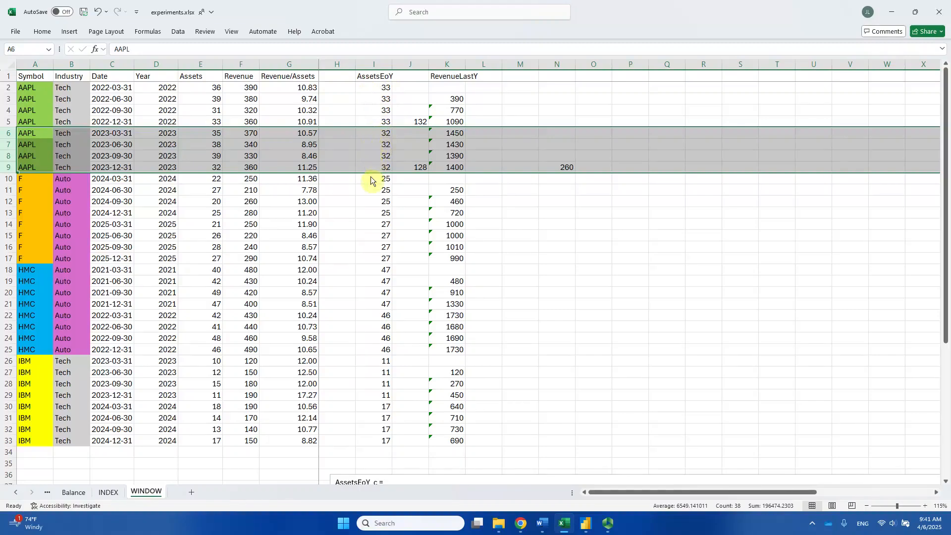
key("alt+Tab")
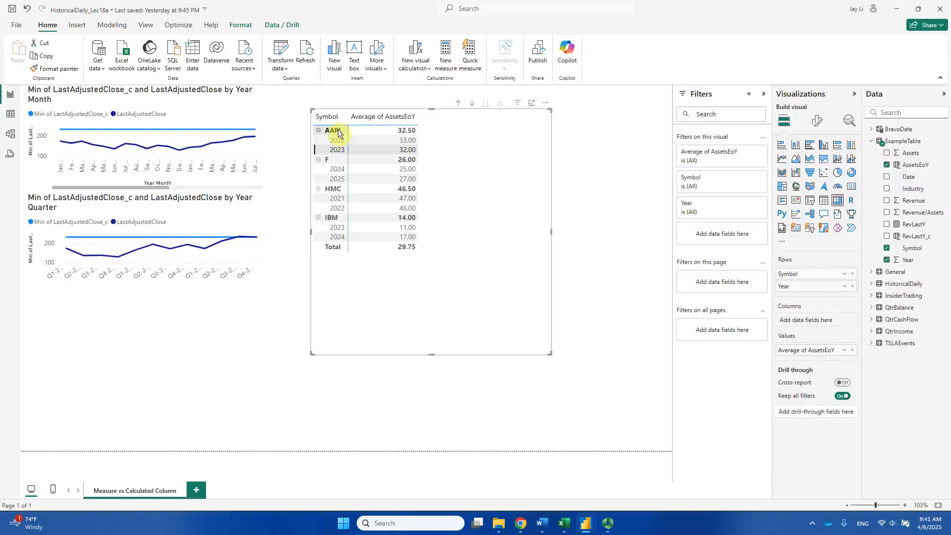
key("alt+Tab")
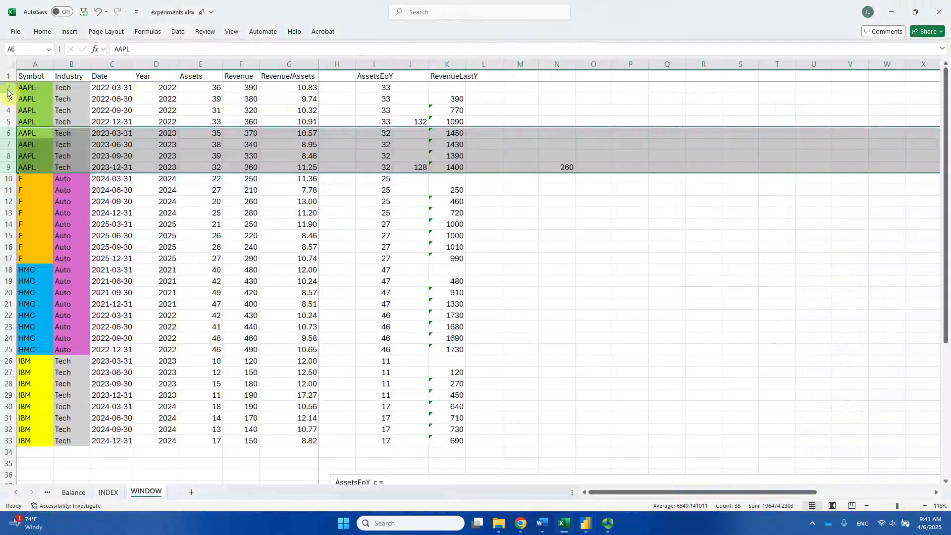
left_click_drag(7, 88, 5, 174)
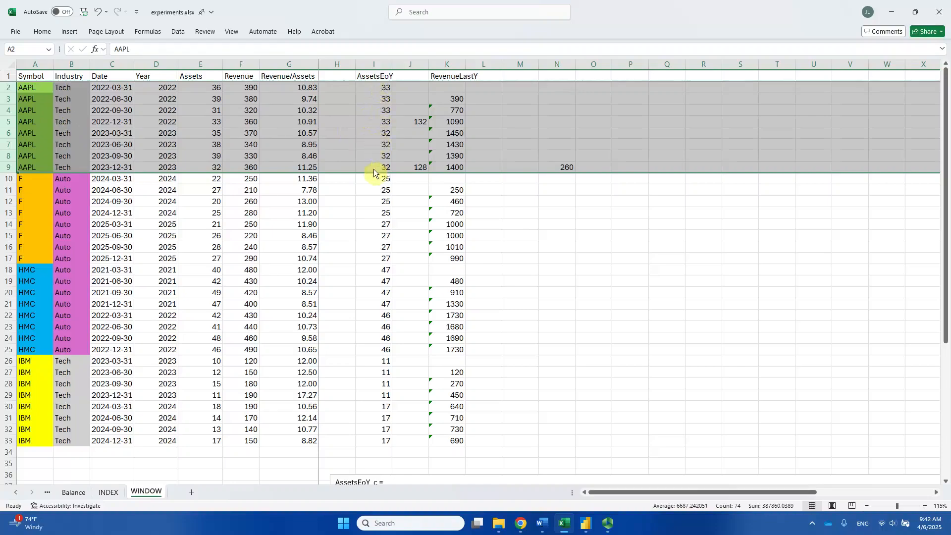
- Switch to Power BI, remove the averaged AssetsEoY from the matrix values and add the AssetsEoY column back with Sum aggregation
key("alt+Tab")
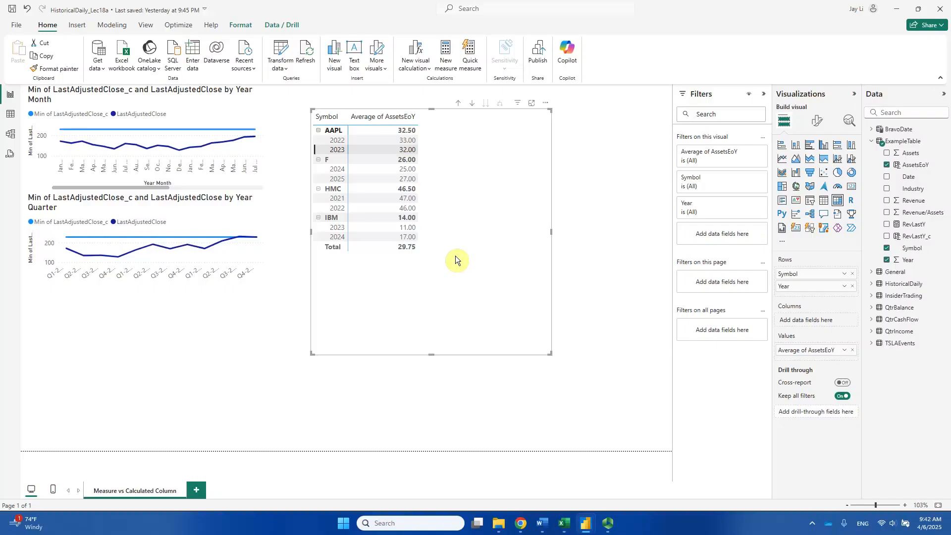
left_click(853, 351)
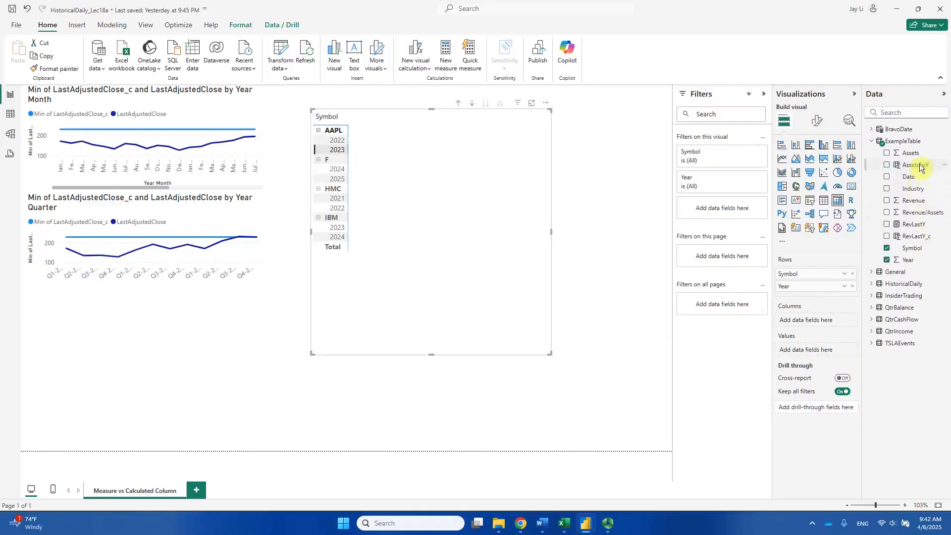
left_click_drag(920, 167, 835, 351)
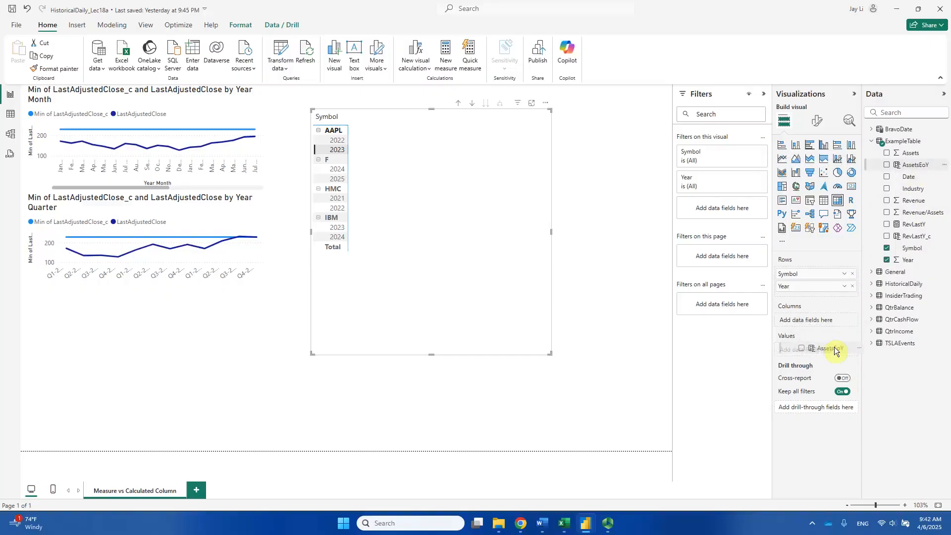
left_click_drag(835, 351, 825, 353)
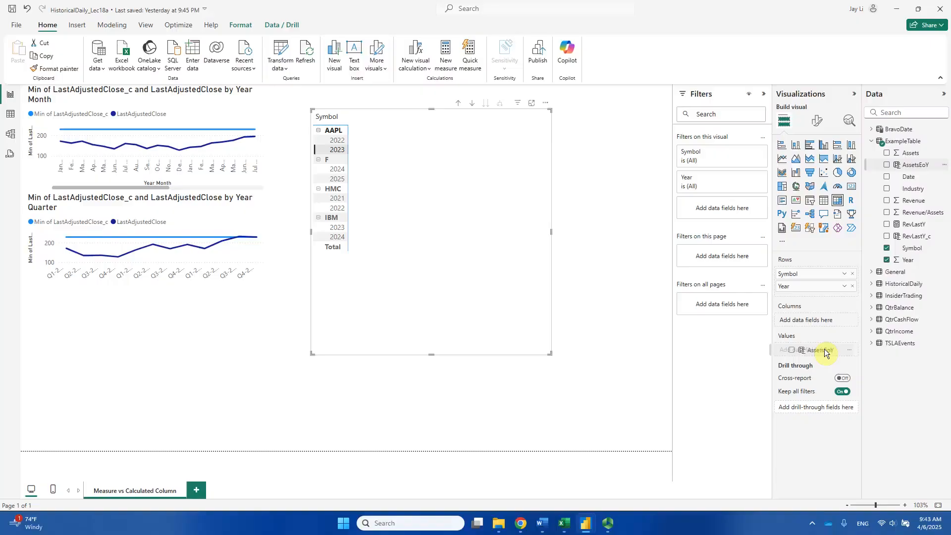
left_click_drag(826, 352, 944, 162)
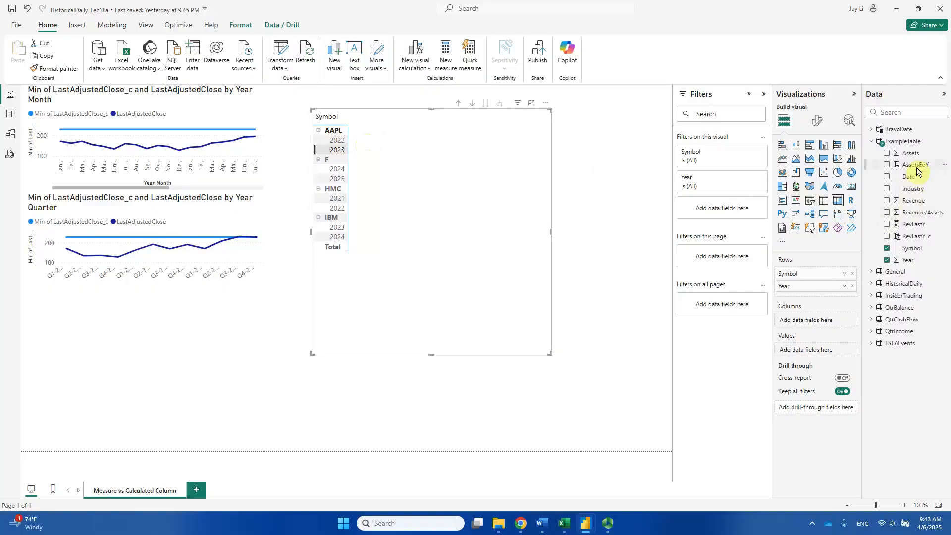
left_click_drag(917, 170, 832, 355)
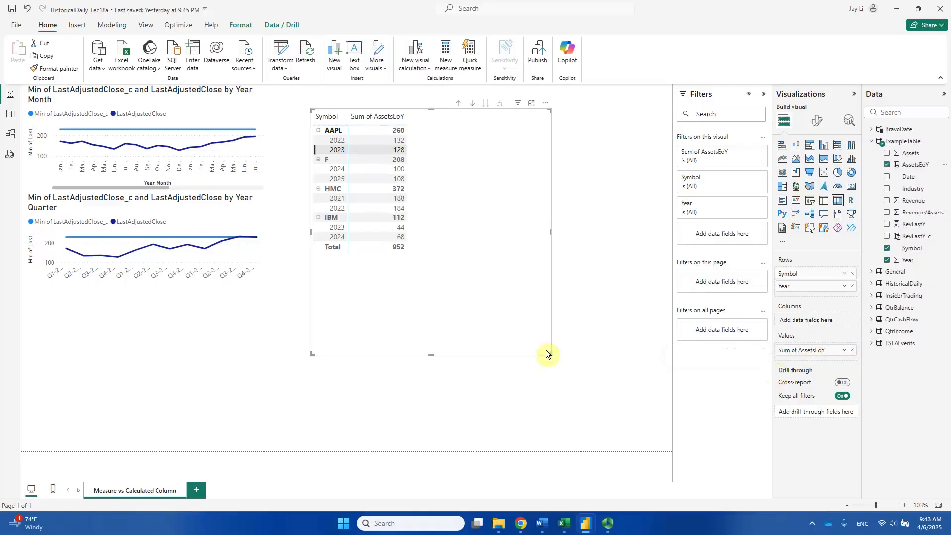